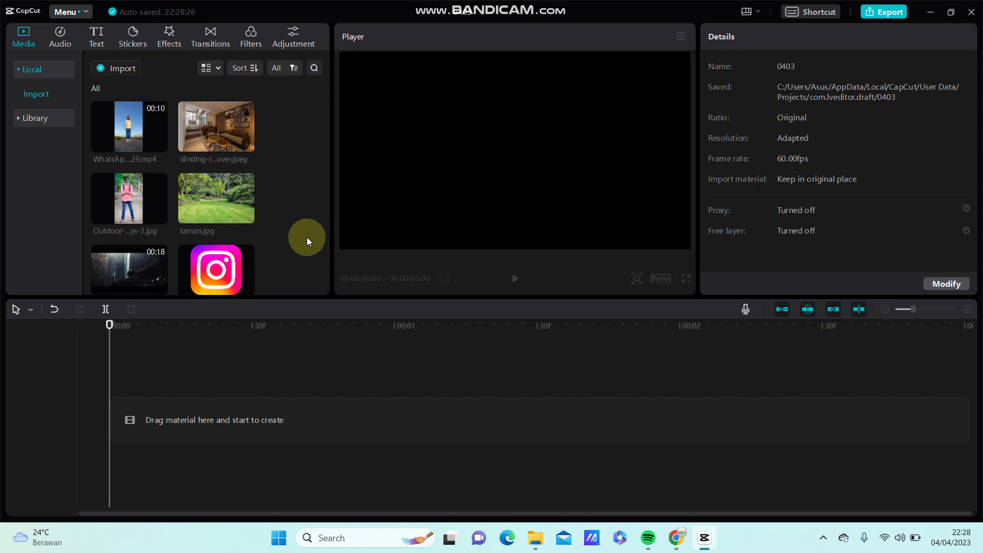
Place taman.jpg on the timeline and the Outdoor-Photoshoot image on a track above it.
left_click_drag(216, 197, 111, 411)
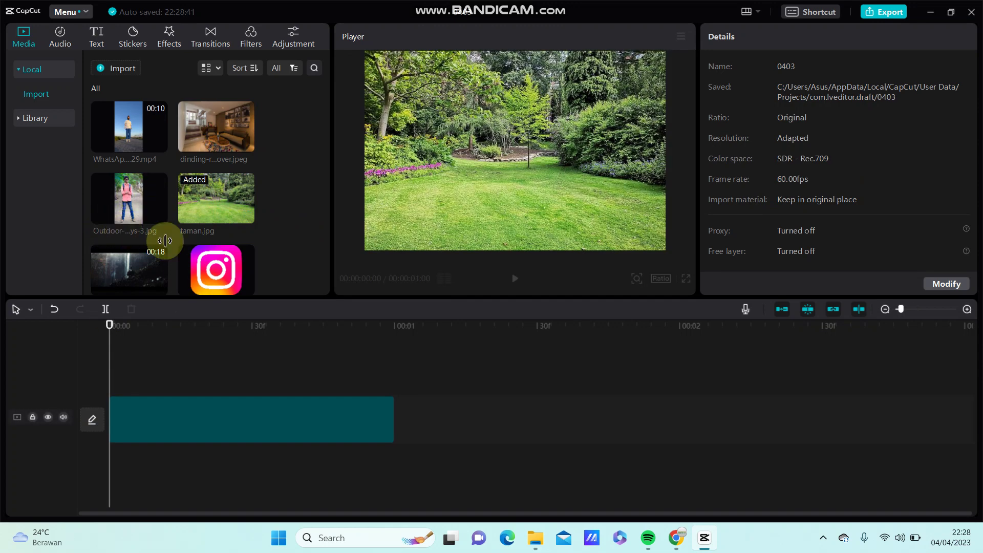
left_click_drag(128, 197, 384, 368)
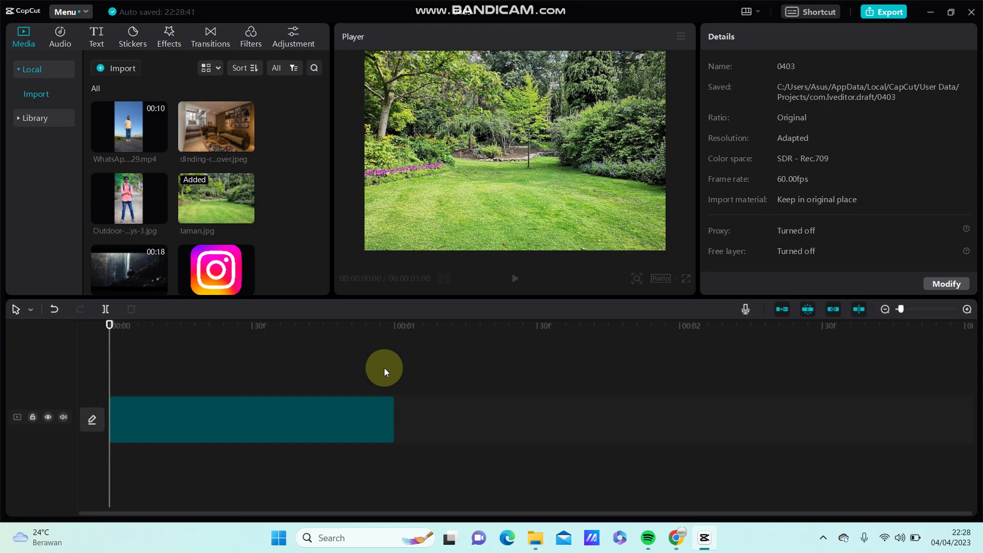
Apply Auto cutout to the person photo, scale him down, and select the garden clip.
left_click(518, 217)
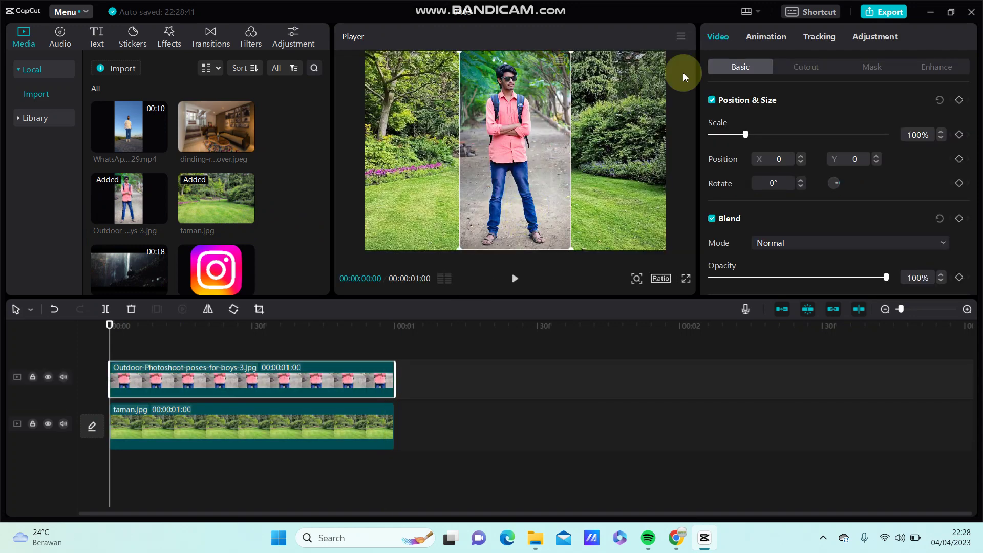
left_click(789, 70)
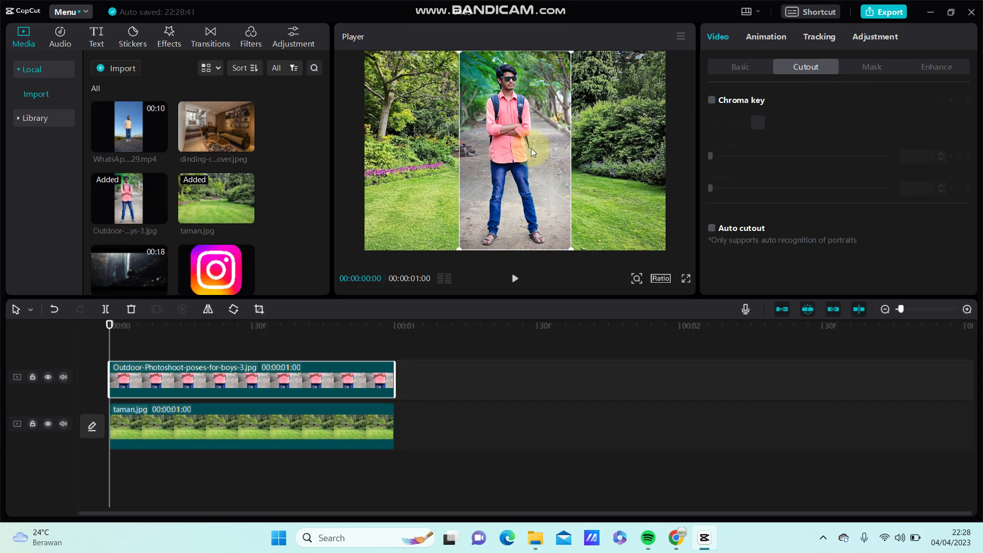
left_click(711, 228)
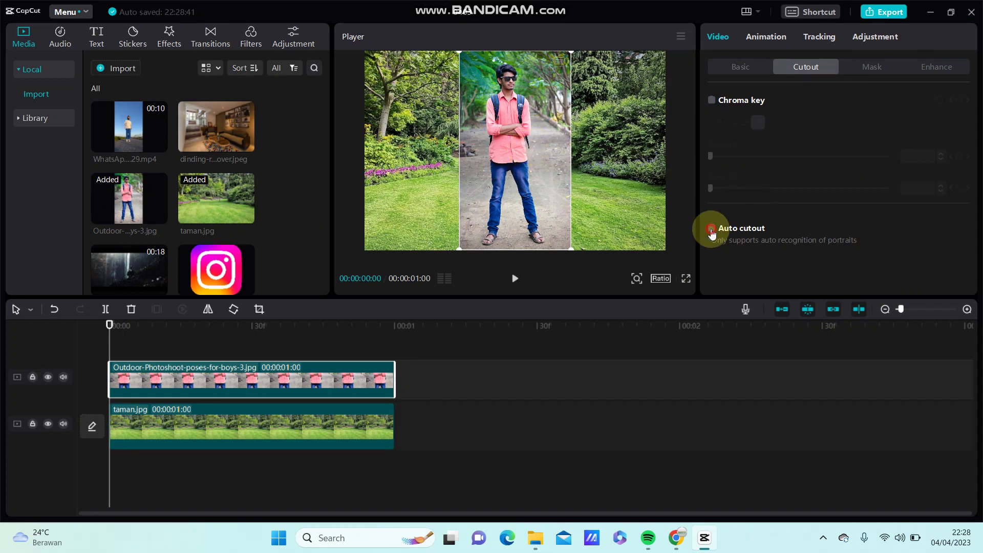
left_click_drag(571, 53, 560, 69)
left_click(559, 67)
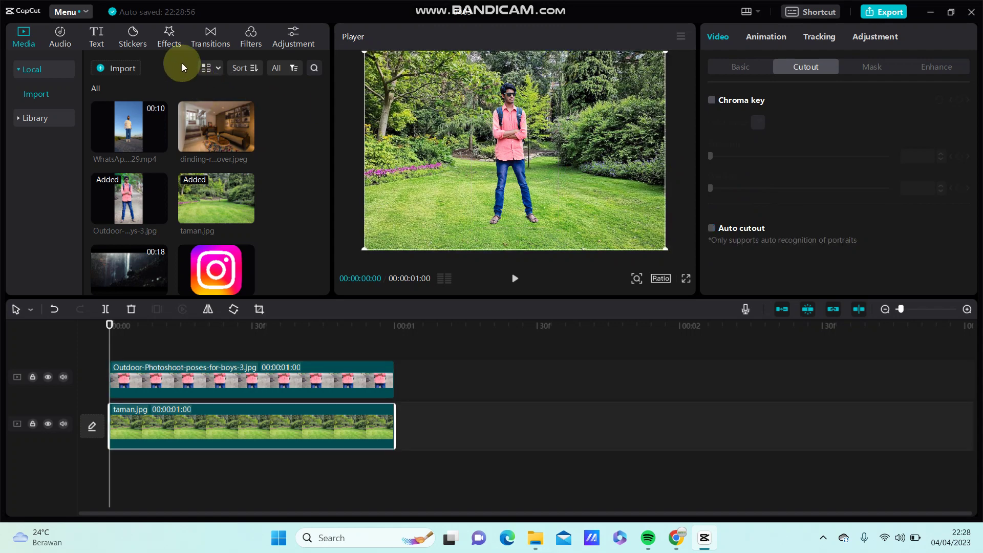
Add the Lens effect Edge Glow to the timeline and select it.
left_click(173, 45)
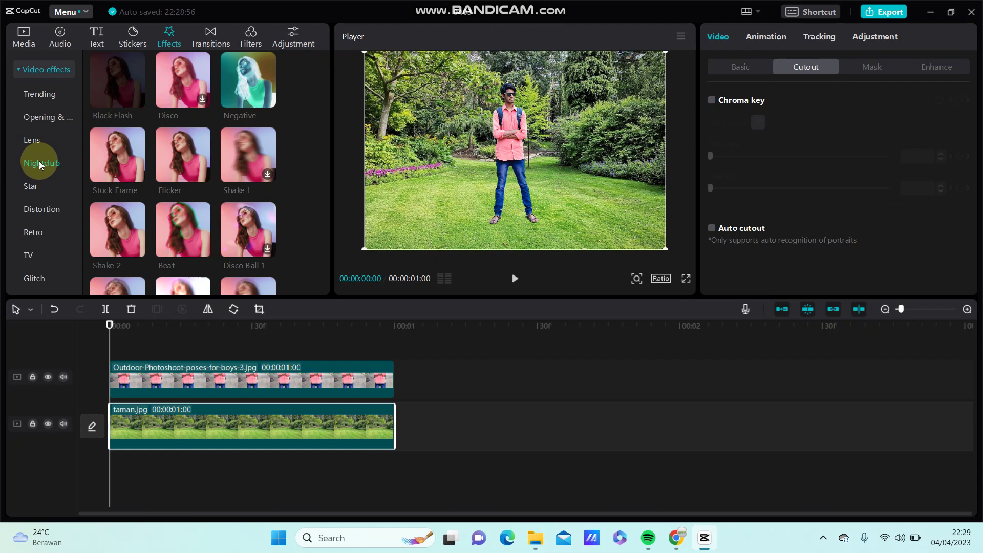
scroll(234, 188, "down", 3)
scroll(235, 188, "down", 3)
scroll(235, 188, "down", 2)
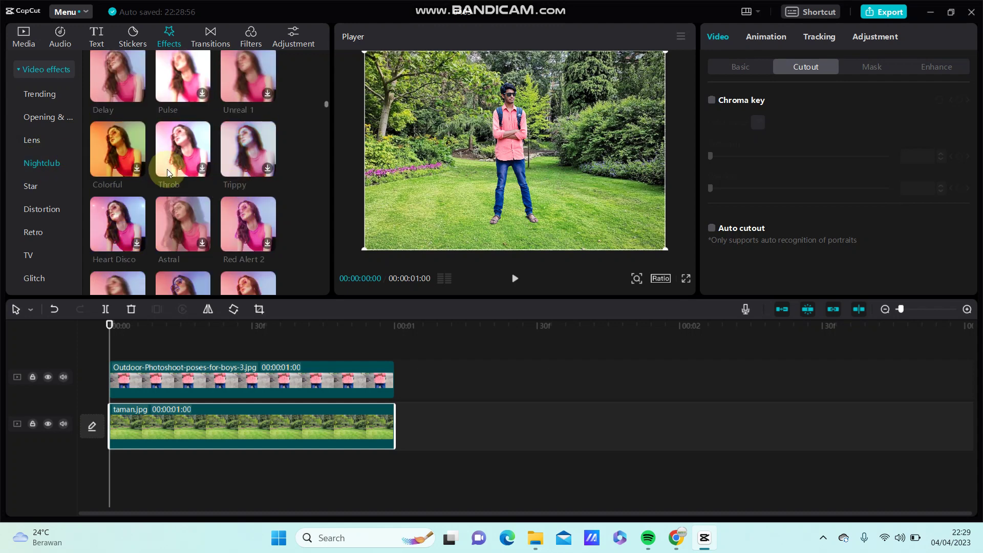
left_click(29, 140)
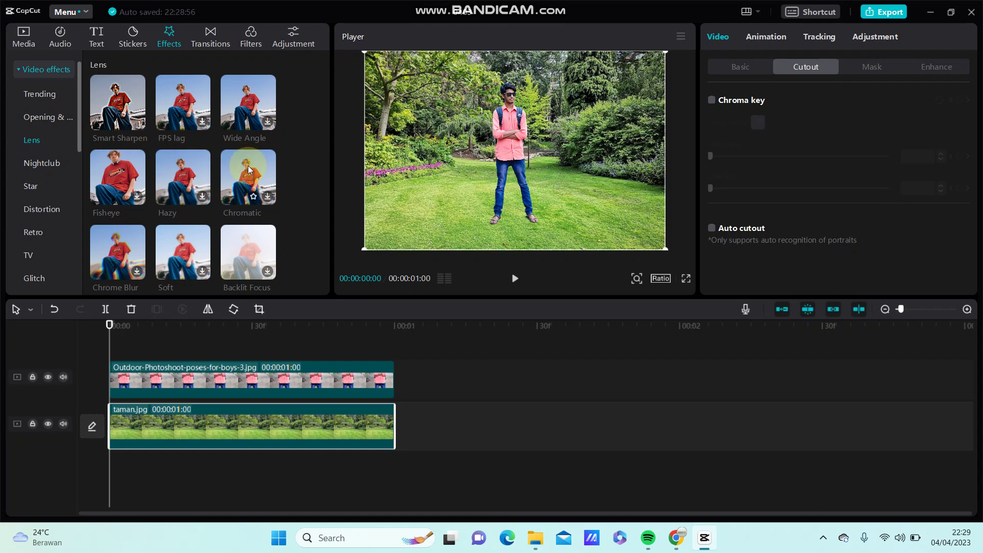
scroll(236, 160, "down", 2)
scroll(237, 160, "down", 1)
left_click(115, 177)
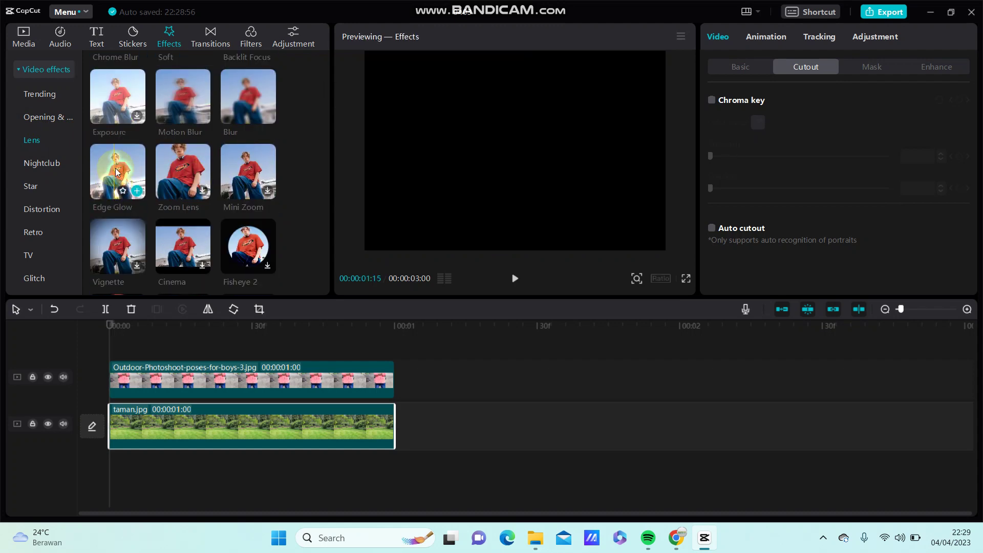
left_click(136, 192)
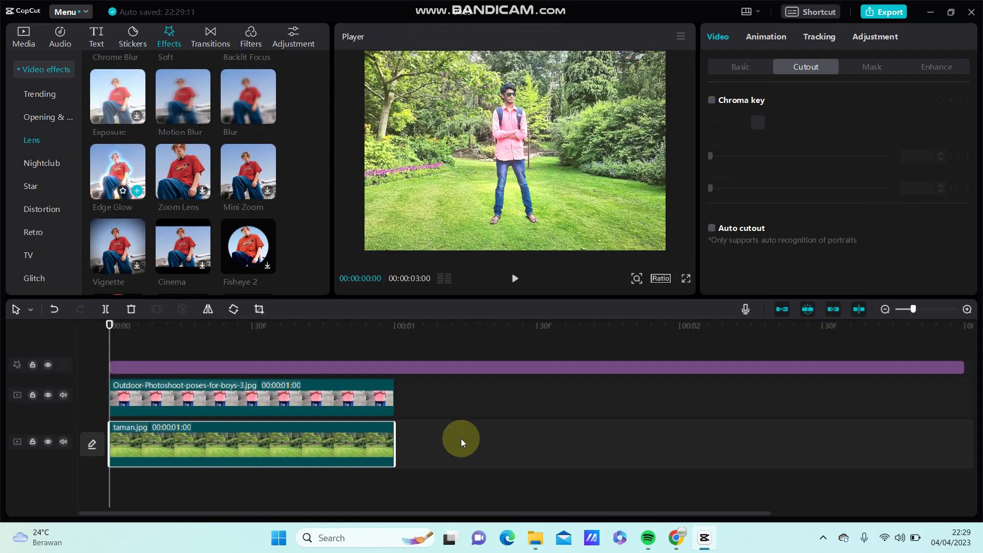
left_click(116, 325)
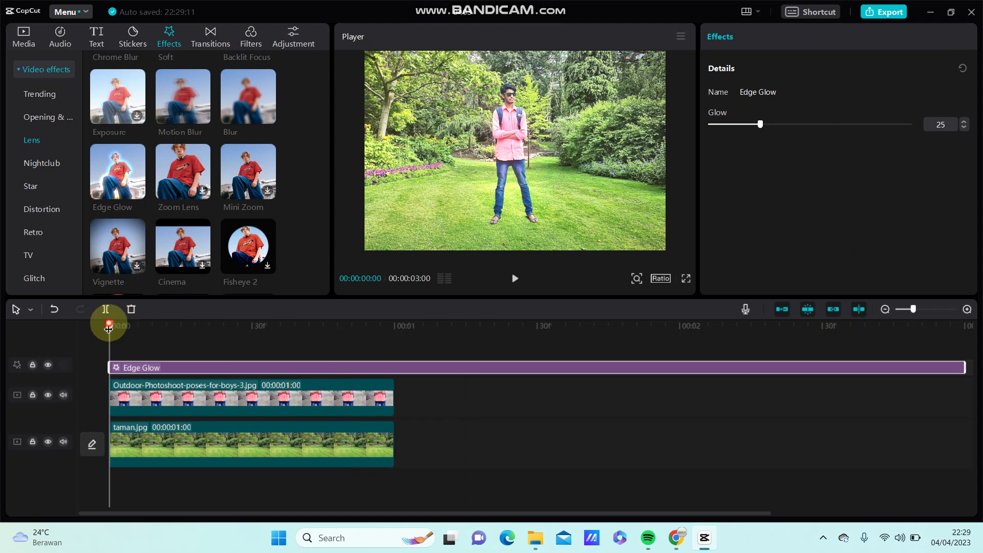
Split Edge Glow at 00:01, delete the excess part, and return the playhead to 0.
left_click(390, 353)
left_click_drag(391, 355, 395, 355)
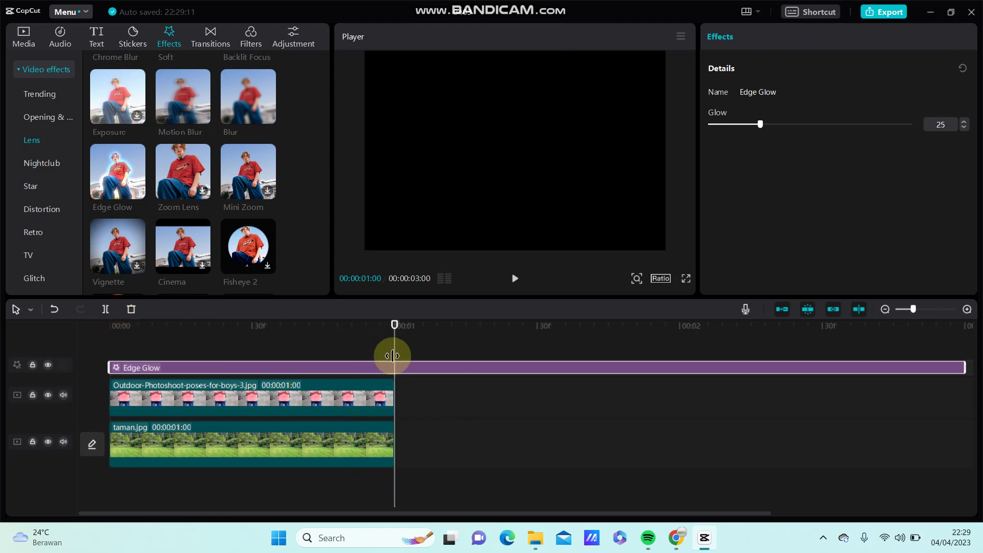
left_click(107, 310)
left_click(132, 310)
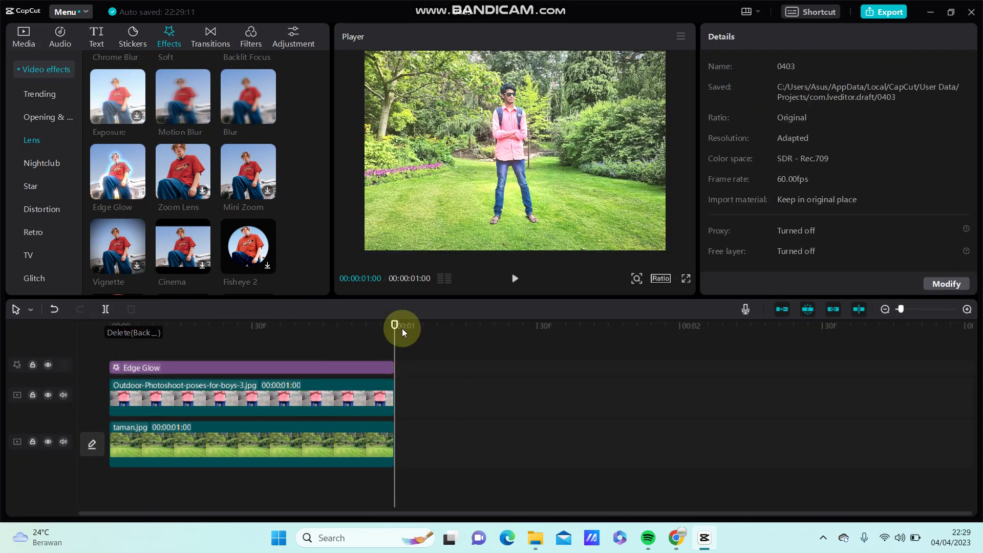
left_click_drag(402, 328, 92, 325)
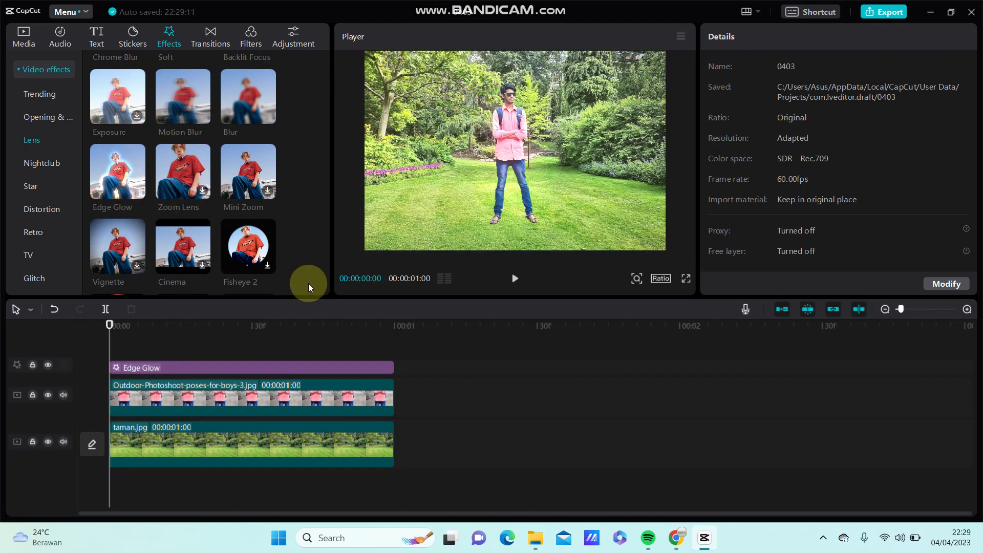
Select both the person photo and Edge Glow clips, then create a compound clip.
left_click(379, 388)
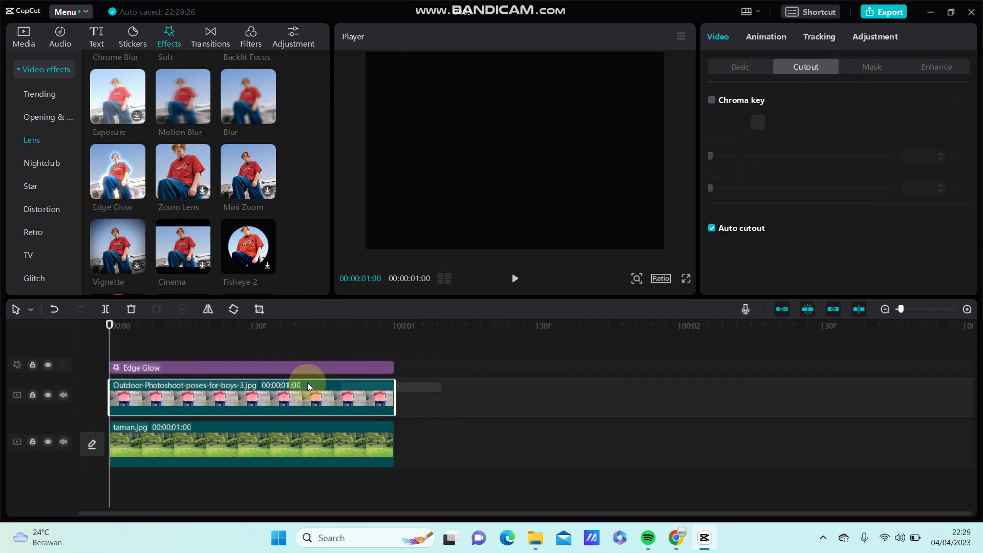
left_click(265, 370, "ctrl")
left_click(265, 338)
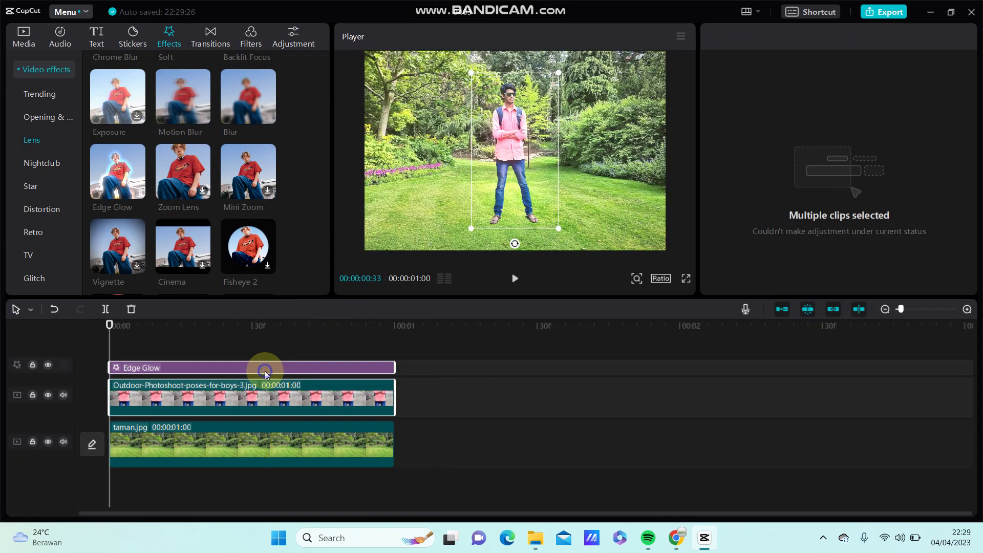
right_click(265, 371)
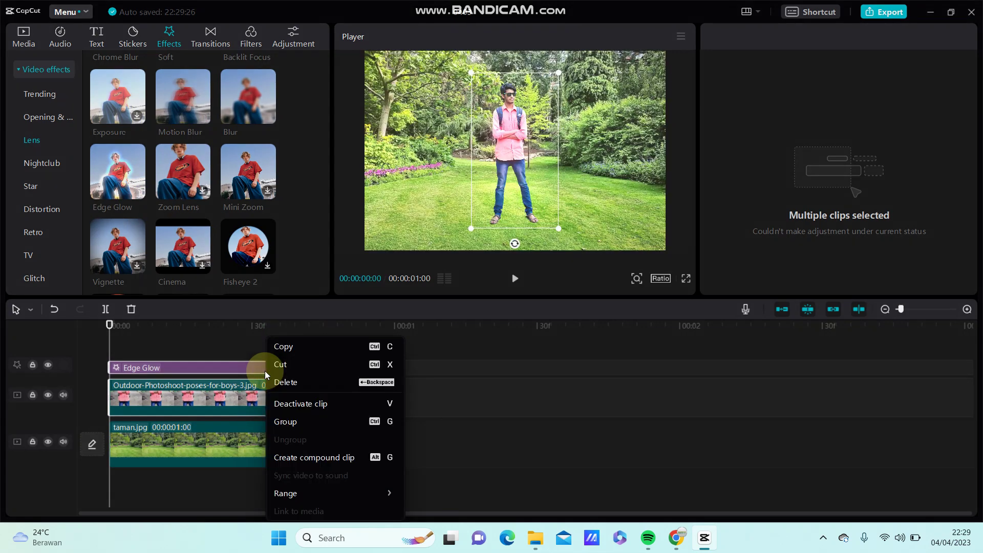
left_click(290, 458)
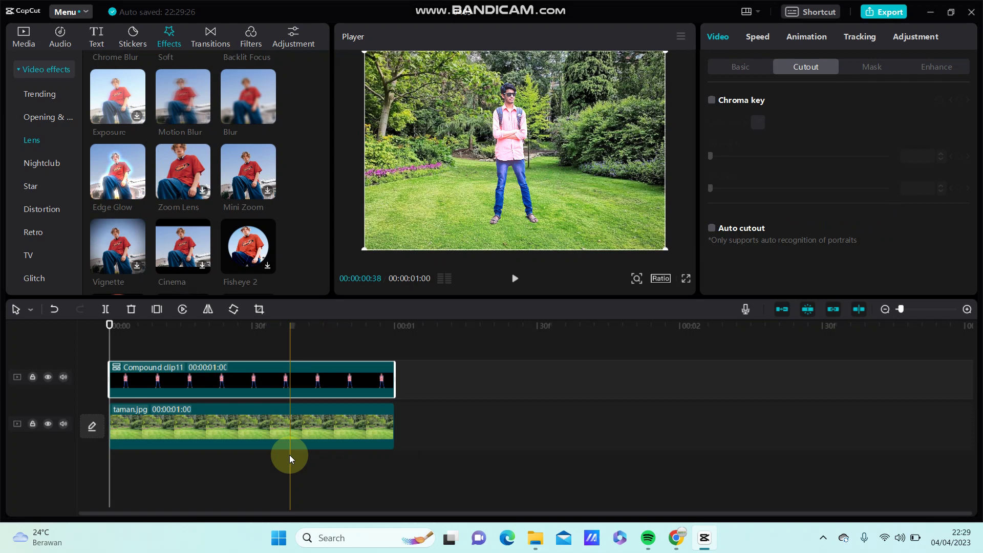
Nudge the person right in the Player, then scrub the compound clip to check.
mouse_move(499, 188)
left_mouse_down()
mouse_move(449, 199)
mouse_move(521, 197)
left_mouse_up()
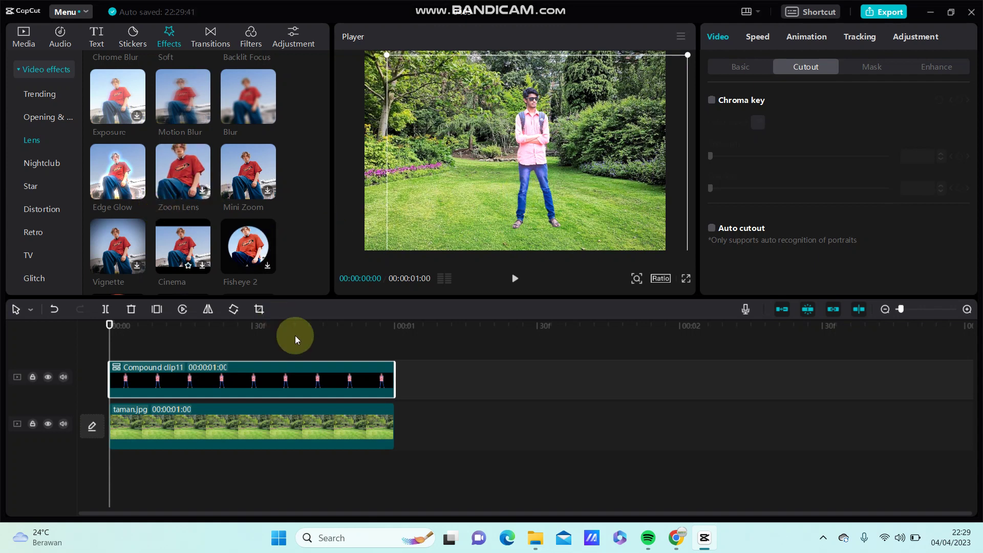
left_click(499, 387)
left_click(611, 345)
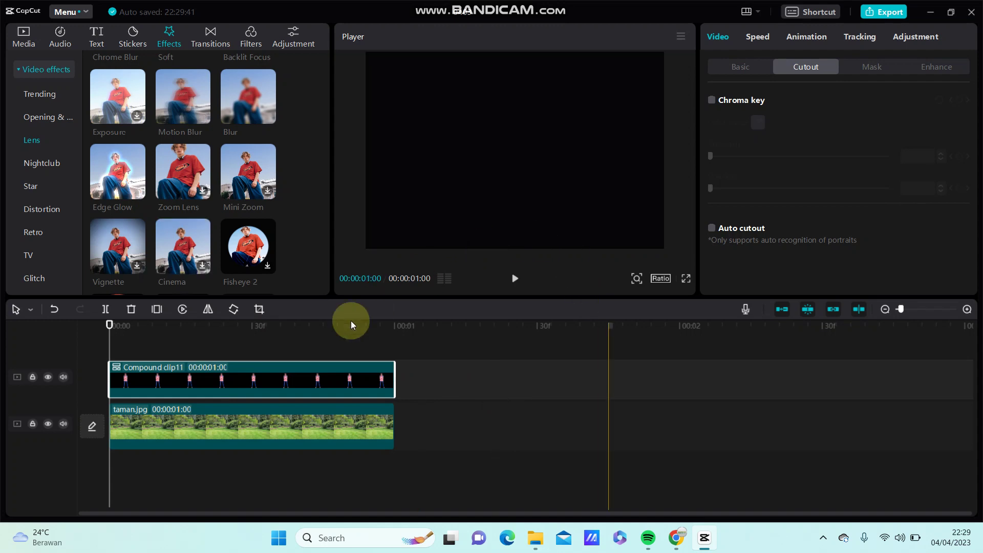
left_click(179, 377)
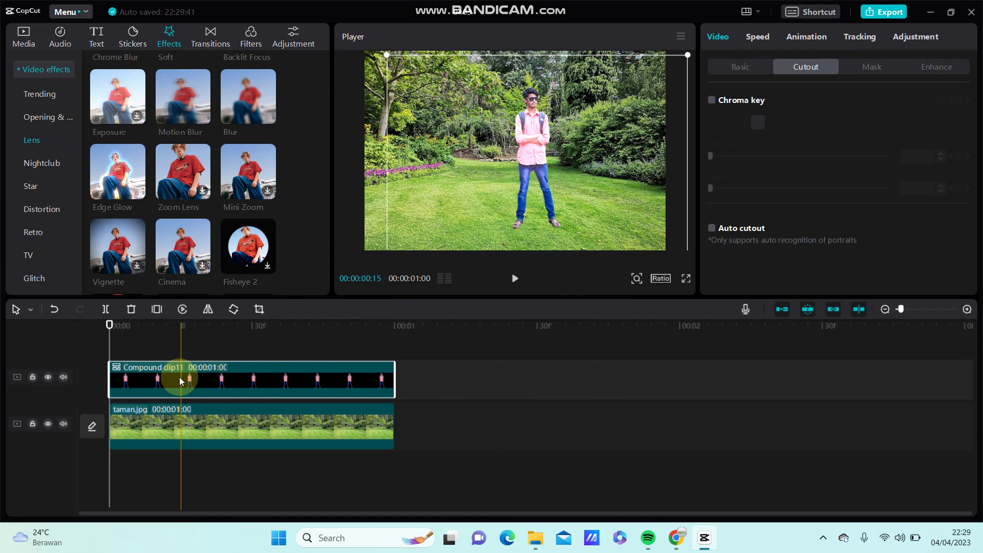
left_click_drag(179, 377, 292, 399)
left_click(216, 385)
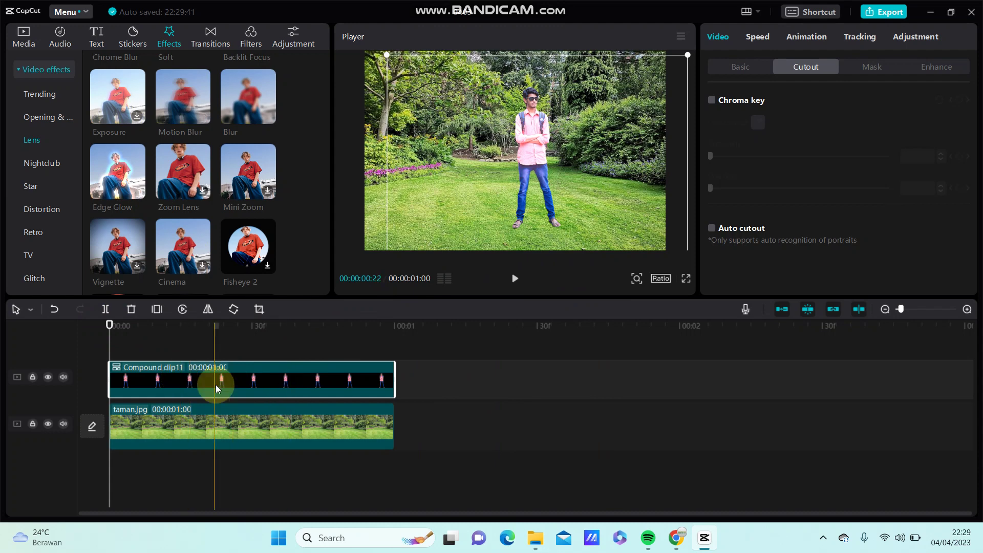